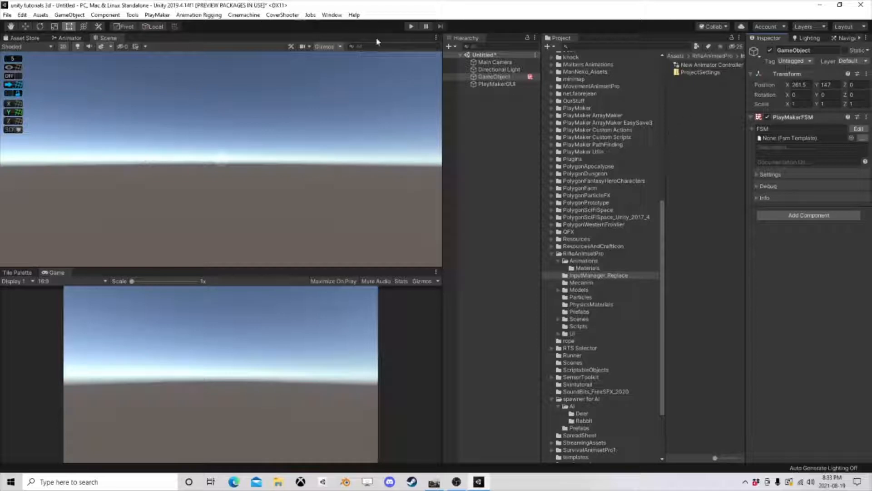
# Open PlayMaker's Enum Creator wizard and enlarge its window over the scene view.
pyautogui.click(332, 15)
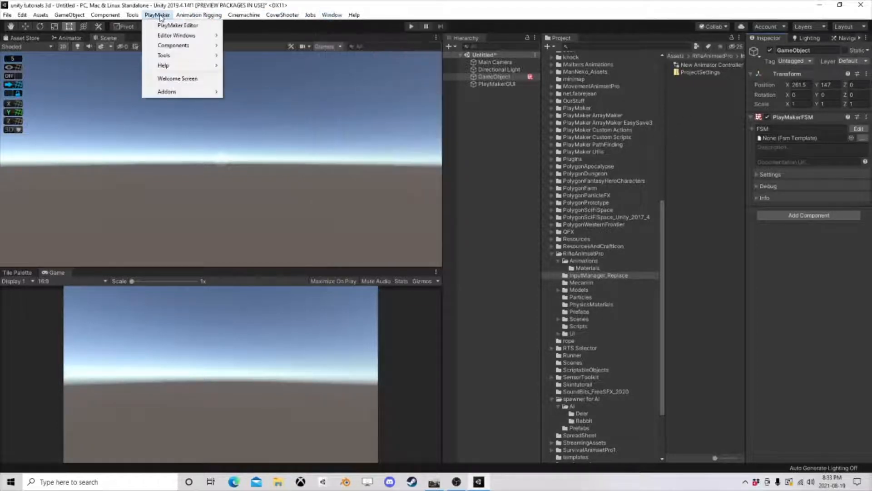
pyautogui.moveTo(177, 57)
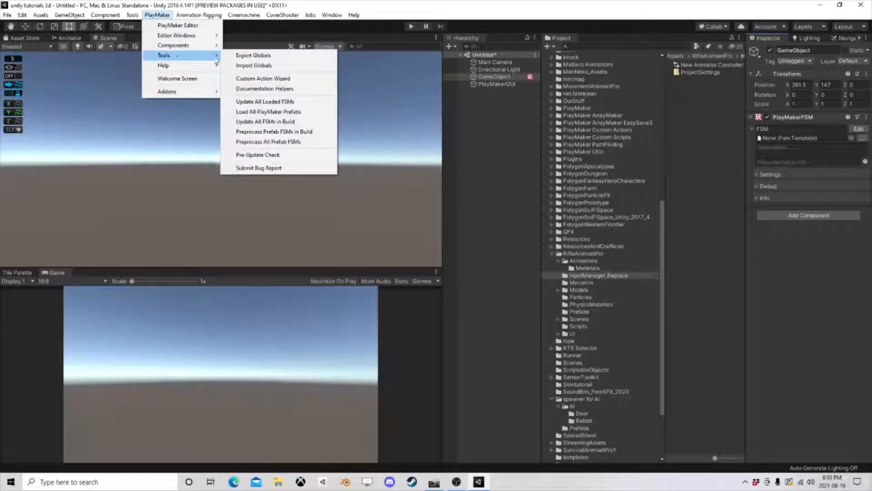
pyautogui.moveTo(176, 93)
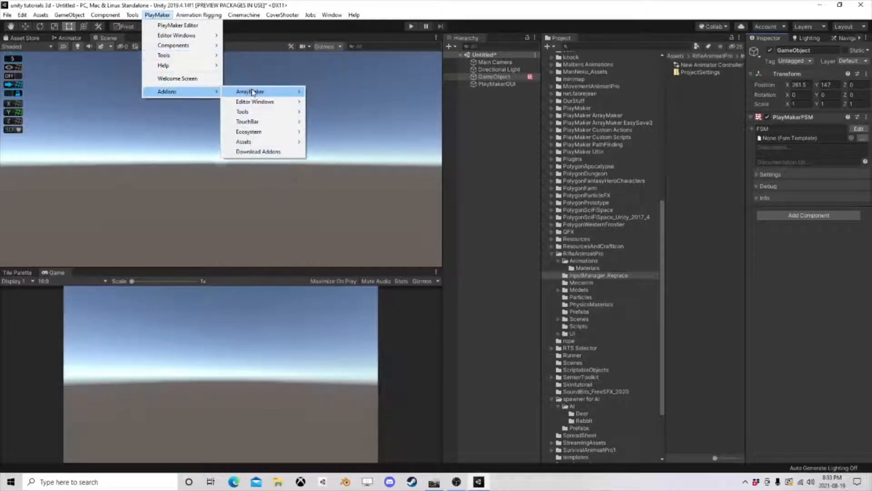
pyautogui.moveTo(255, 113)
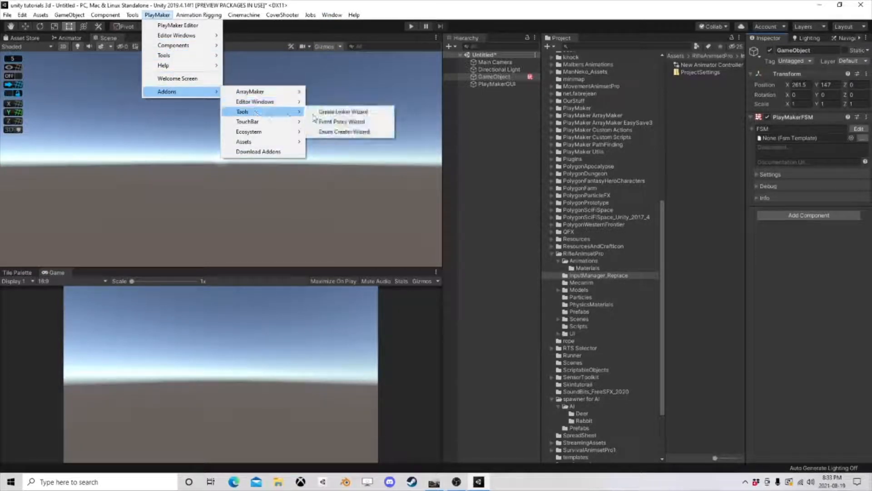
pyautogui.click(340, 132)
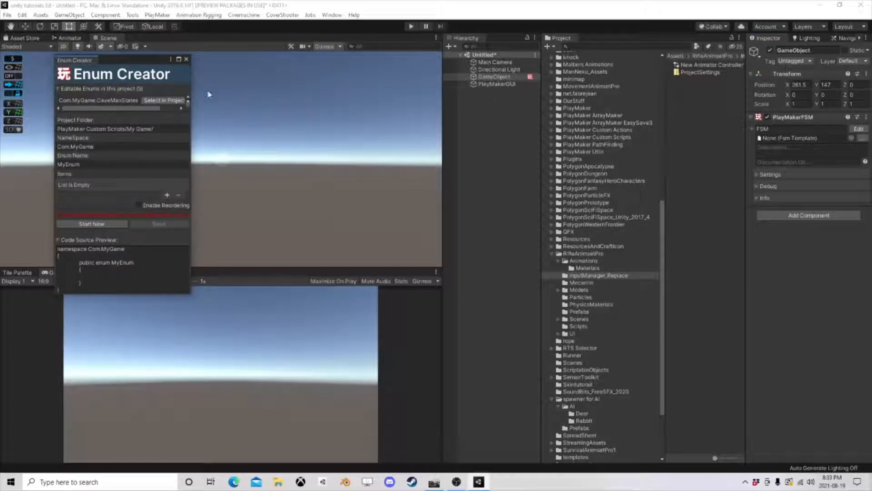
pyautogui.moveTo(119, 63); pyautogui.dragTo(263, 77)
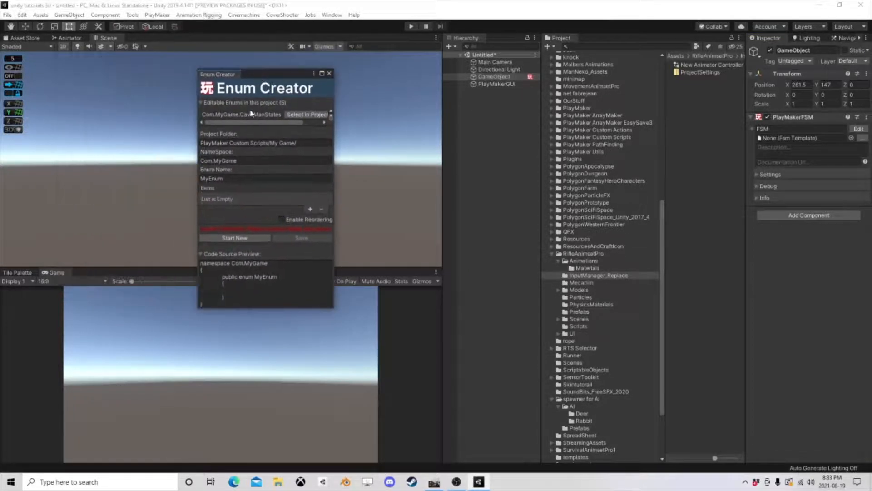
pyautogui.moveTo(334, 303); pyautogui.dragTo(515, 391)
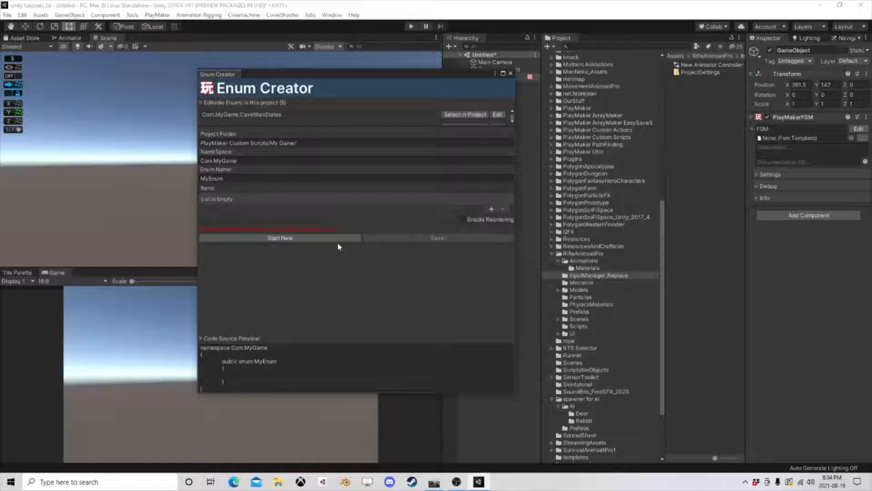
# Start a new enum in the Enum Creator and name it DemoEnum.
pyautogui.click(273, 238)
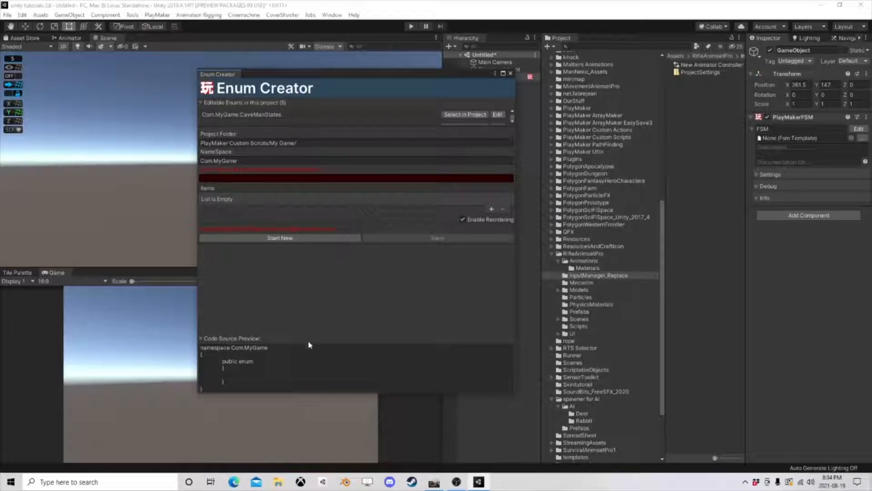
pyautogui.moveTo(353, 73); pyautogui.dragTo(343, 55)
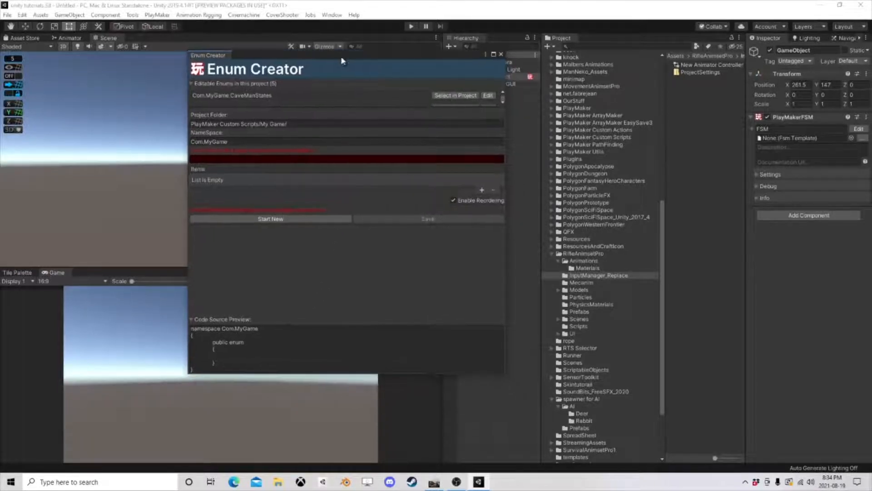
pyautogui.click(241, 162)
pyautogui.write('DemoEnum')
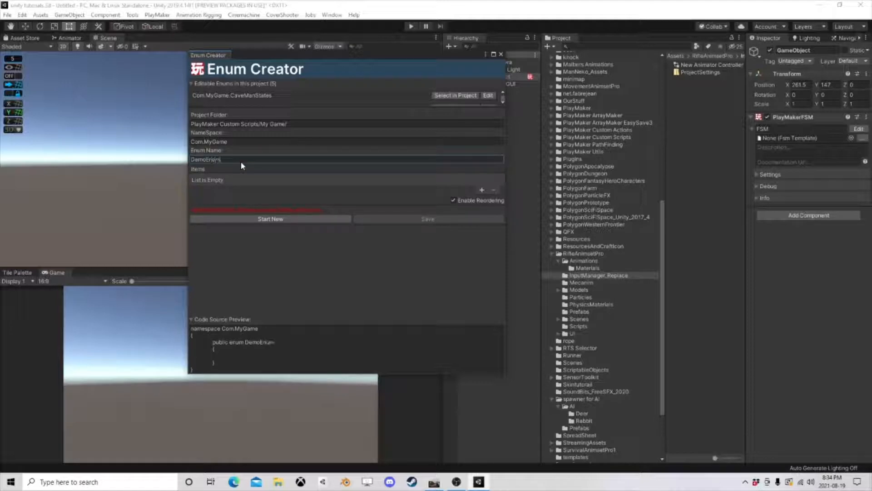
# Add the items Idle, Walk and Run to DemoEnum, then save the enum and close the Enum Creator.
pyautogui.click(483, 190)
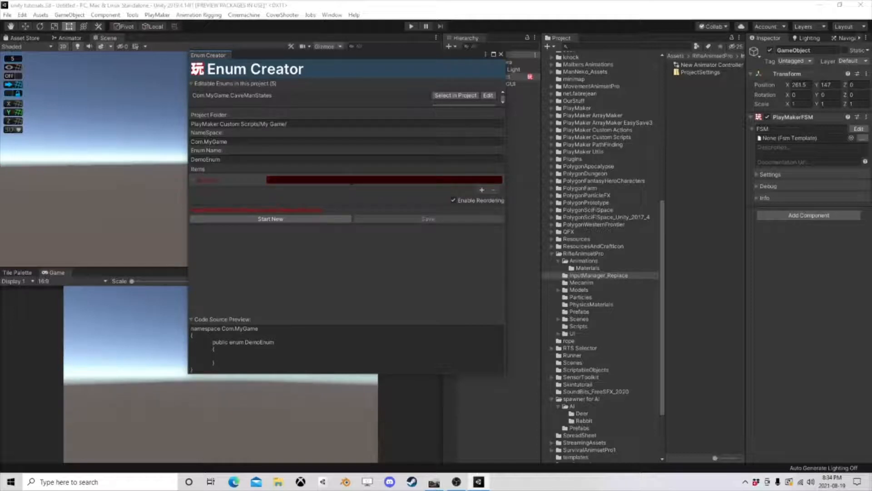
pyautogui.write('Idle')
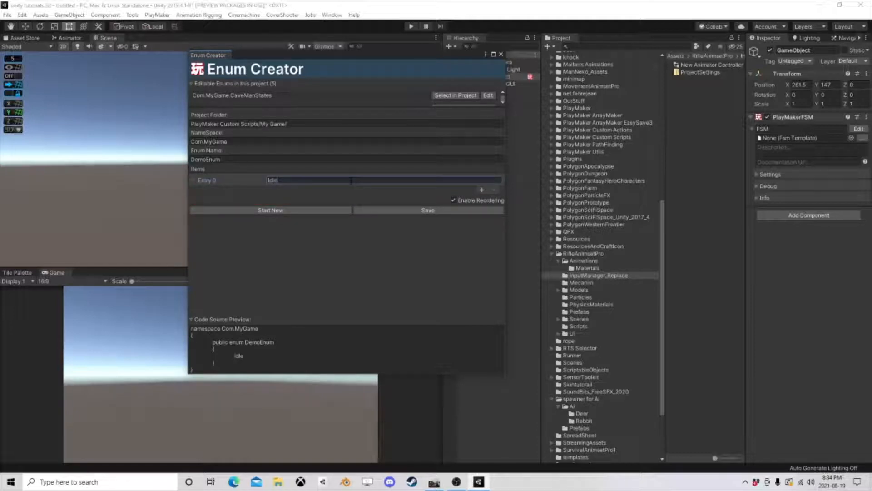
pyautogui.click(482, 190)
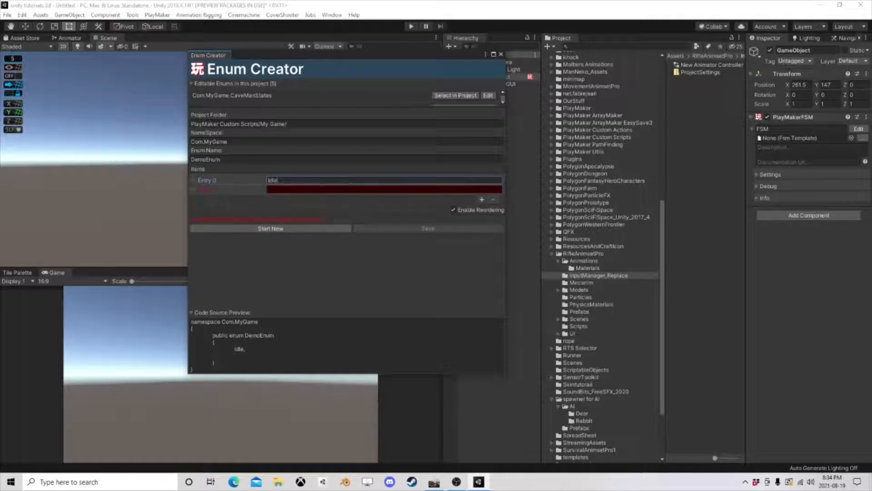
pyautogui.click(339, 189)
pyautogui.write('W')
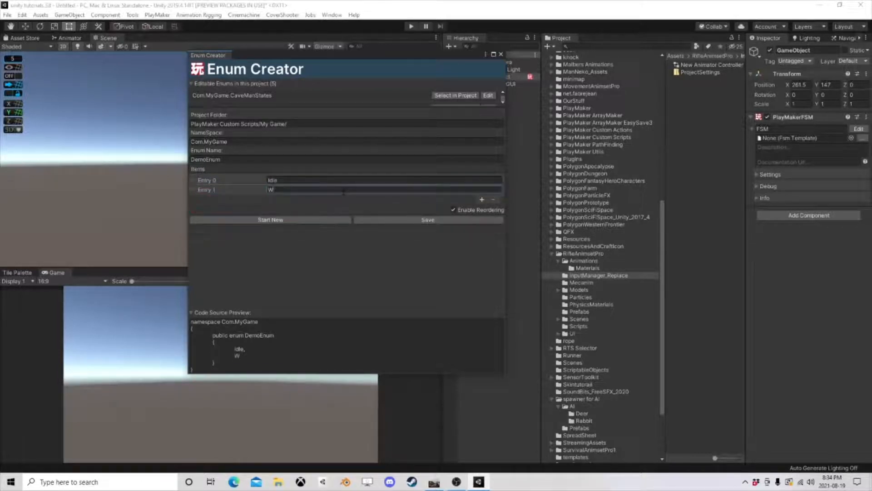
pyautogui.write('alk')
pyautogui.click(482, 199)
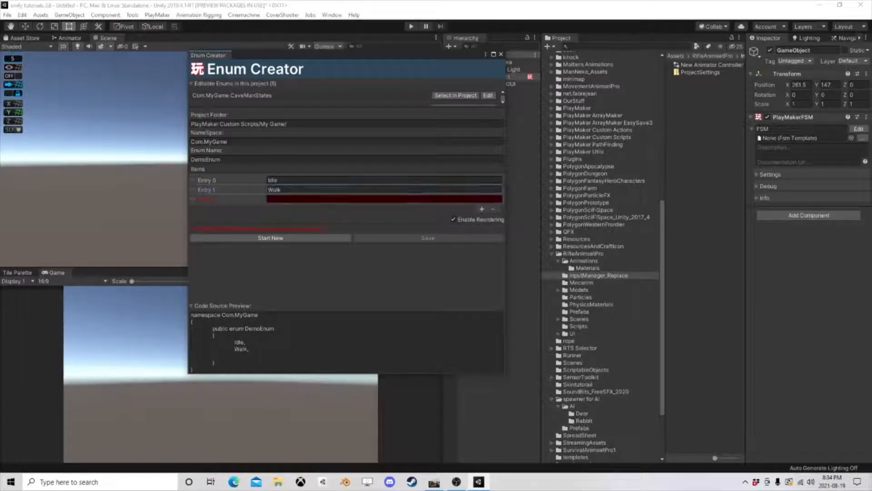
pyautogui.click(328, 199)
pyautogui.write('Run')
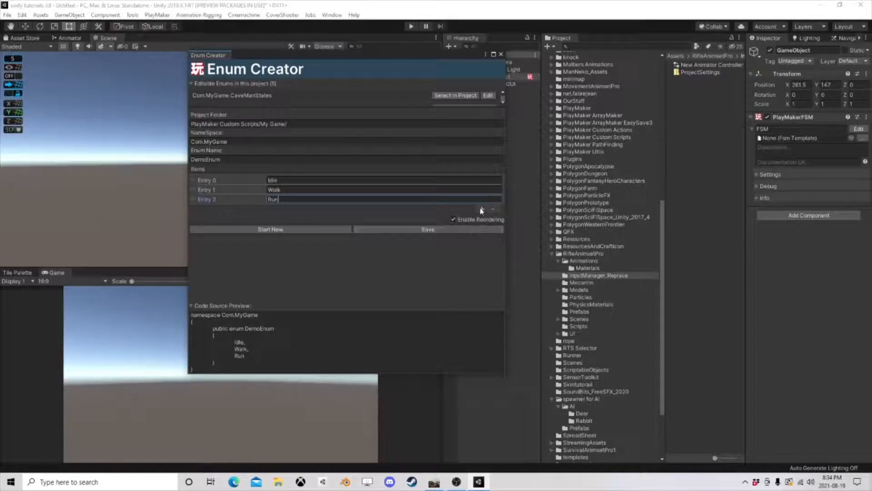
pyautogui.click(428, 230)
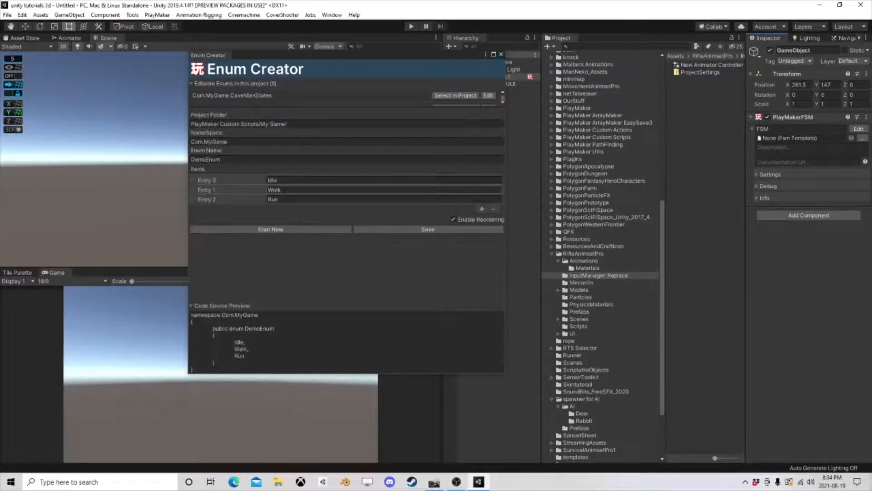
pyautogui.click(501, 55)
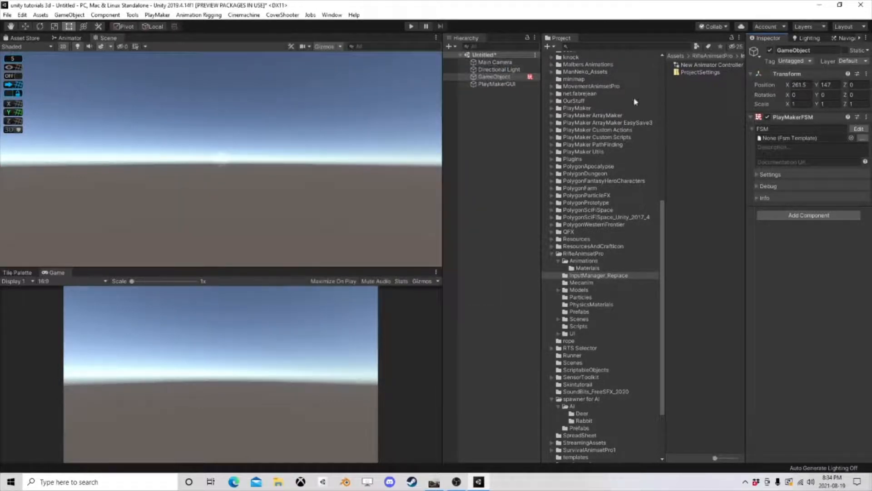
# Add a new Enum variable named ourEnum to the GameObject's FSM.
pyautogui.click(862, 128)
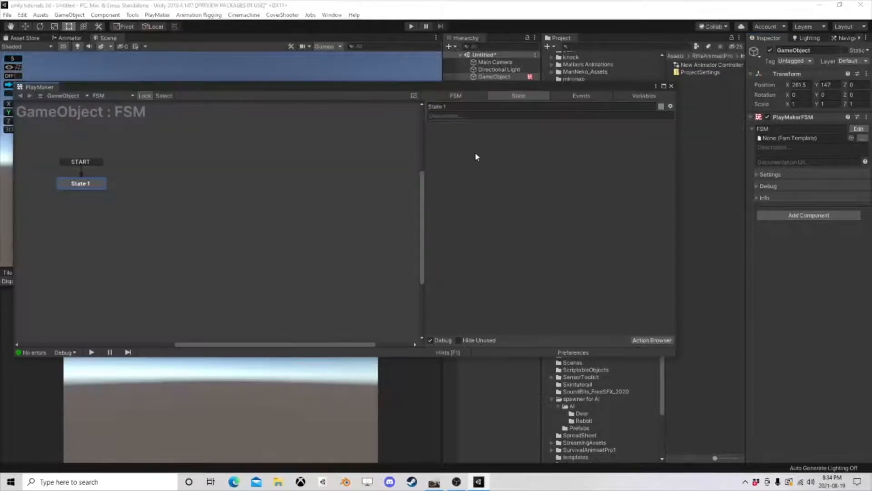
pyautogui.click(642, 96)
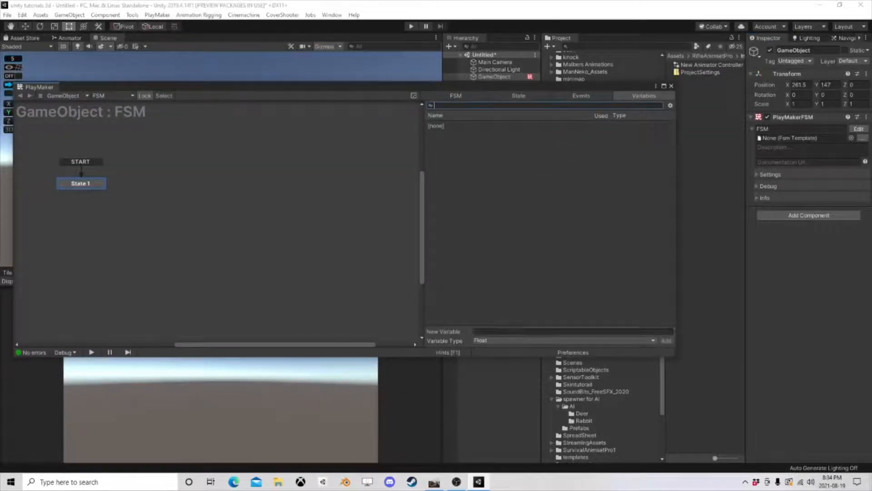
pyautogui.click(493, 342)
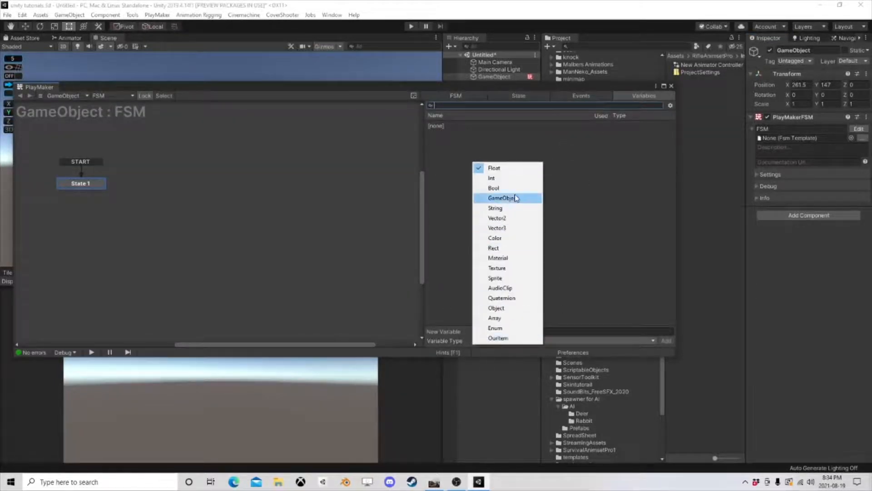
pyautogui.click(495, 328)
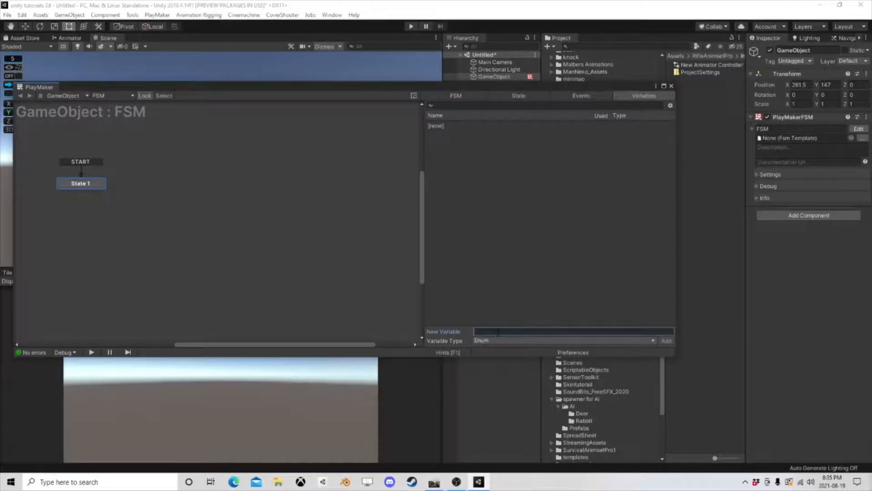
pyautogui.write('ourEnum')
pyautogui.press('Return')
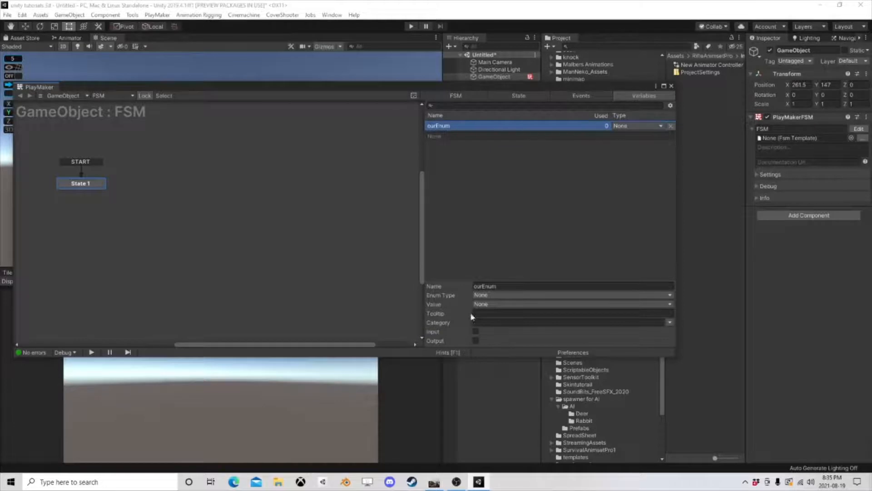
# Set the enum type of ourEnum to DemoEnum from Com.MyGame, with Idle as its value.
pyautogui.click(485, 295)
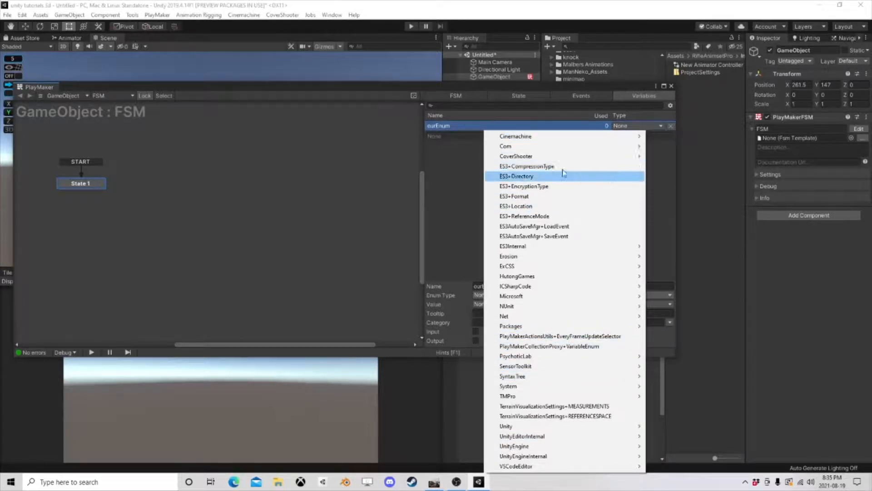
pyautogui.moveTo(582, 147)
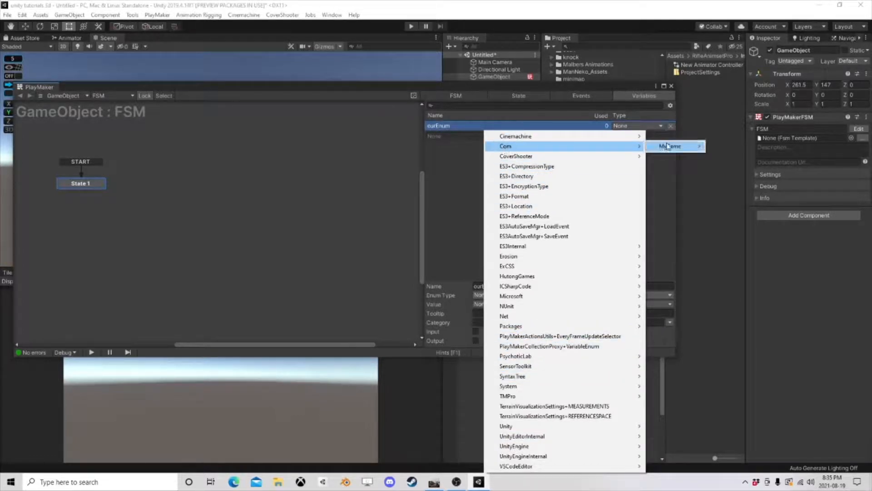
pyautogui.moveTo(670, 147)
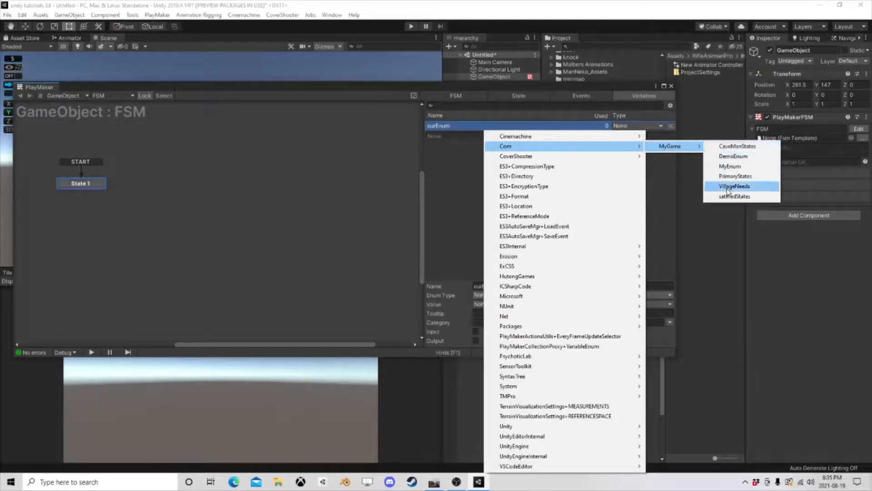
pyautogui.click(733, 156)
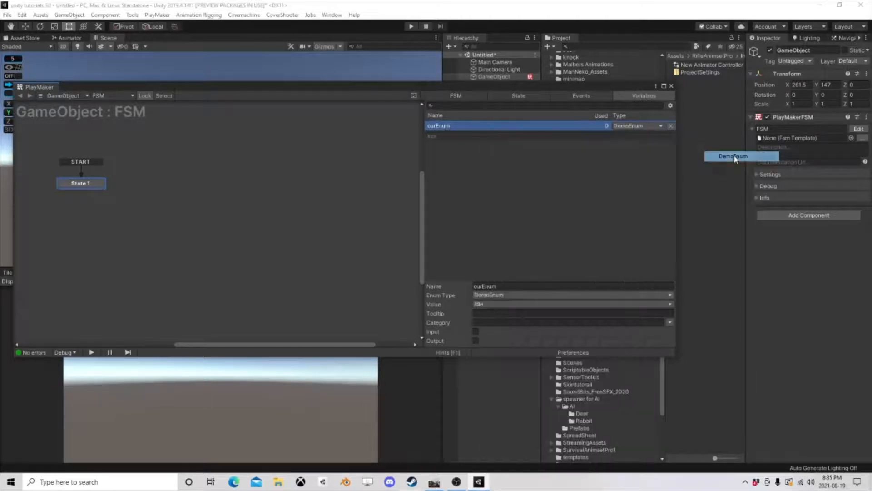
pyautogui.click(481, 179)
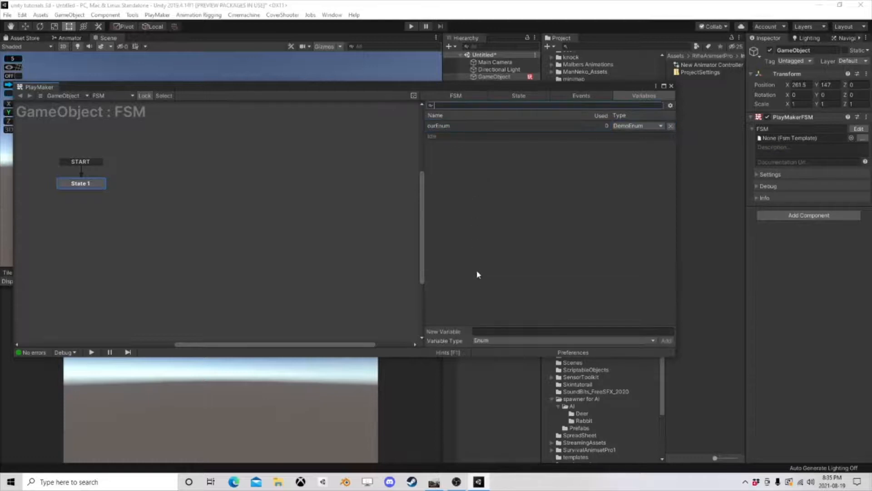
pyautogui.click(453, 126)
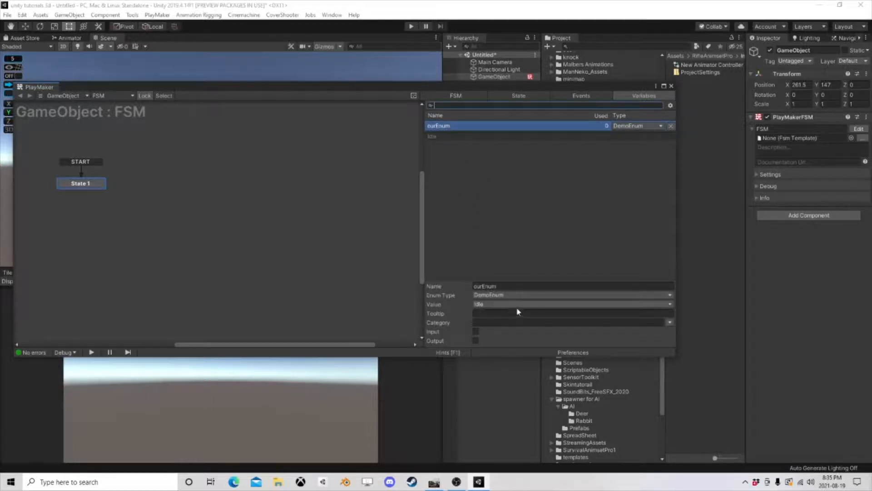
pyautogui.click(505, 304)
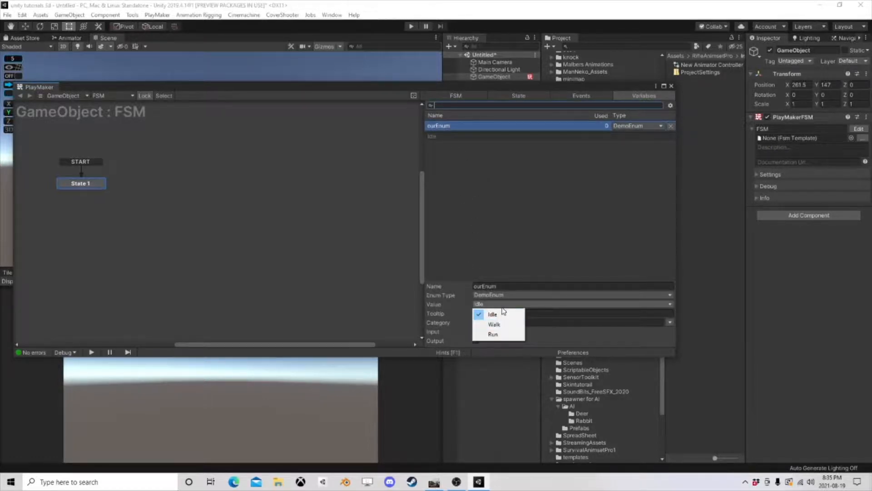
pyautogui.click(504, 314)
# Add a Set Enum Value action to State 1 and close the action browser.
pyautogui.click(87, 187)
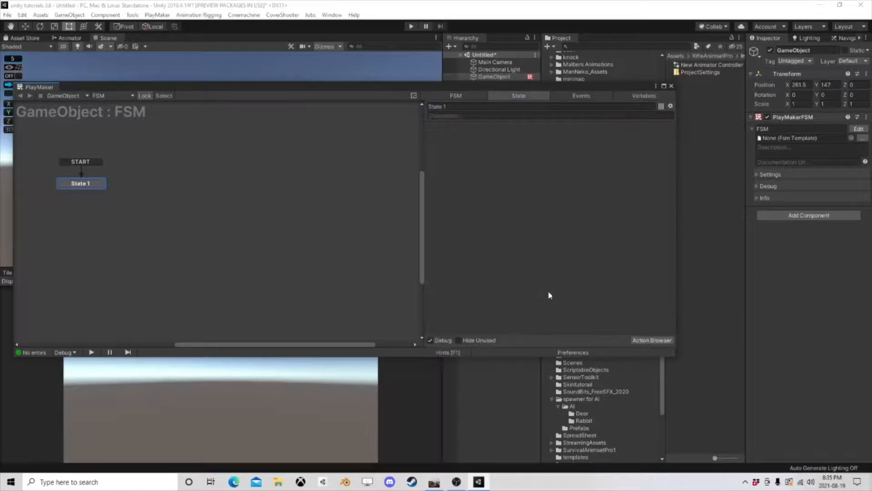
pyautogui.click(638, 341)
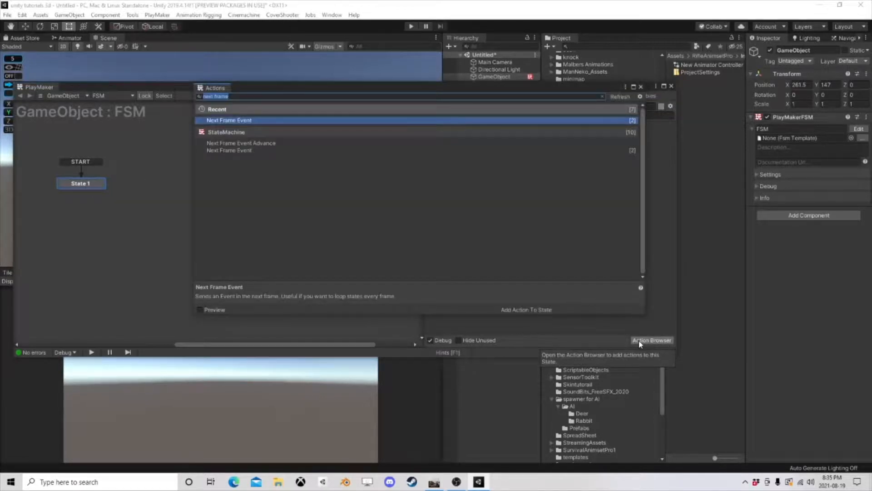
pyautogui.write('set enum')
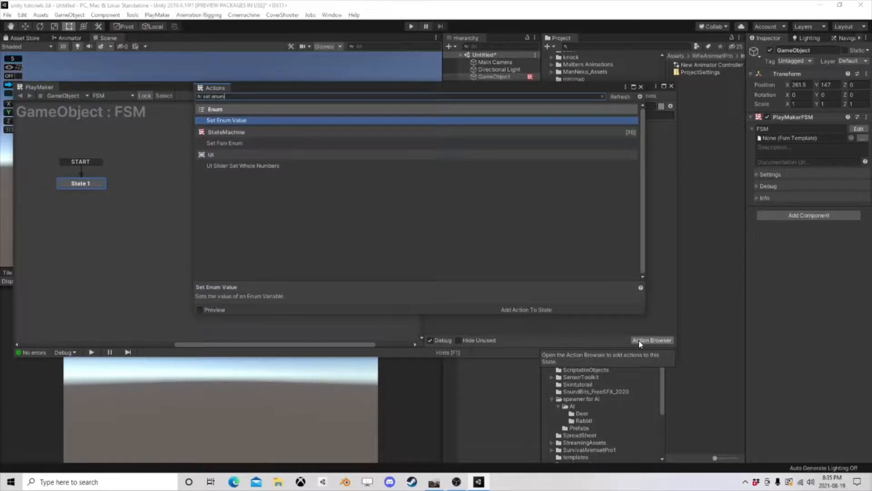
pyautogui.press('Return')
pyautogui.click(642, 86)
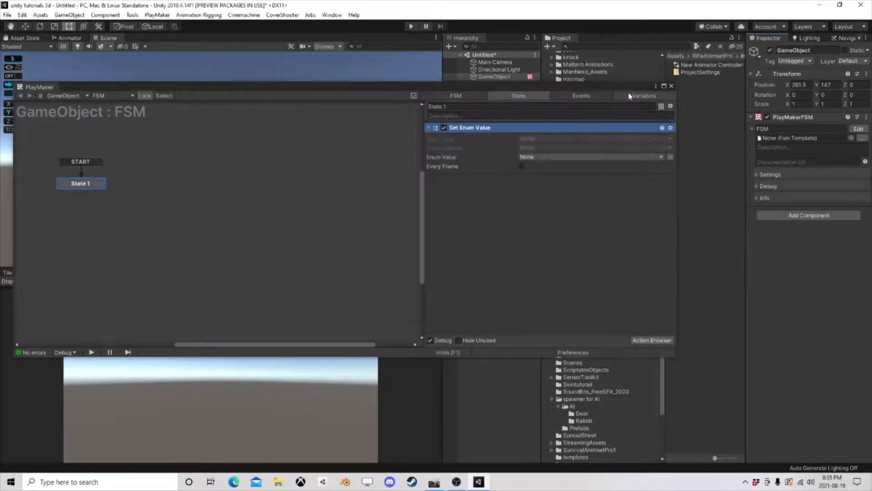
# Configure the Set Enum Value action to set the DemoEnum variable ourEnum to Idle on every frame.
pyautogui.click(547, 140)
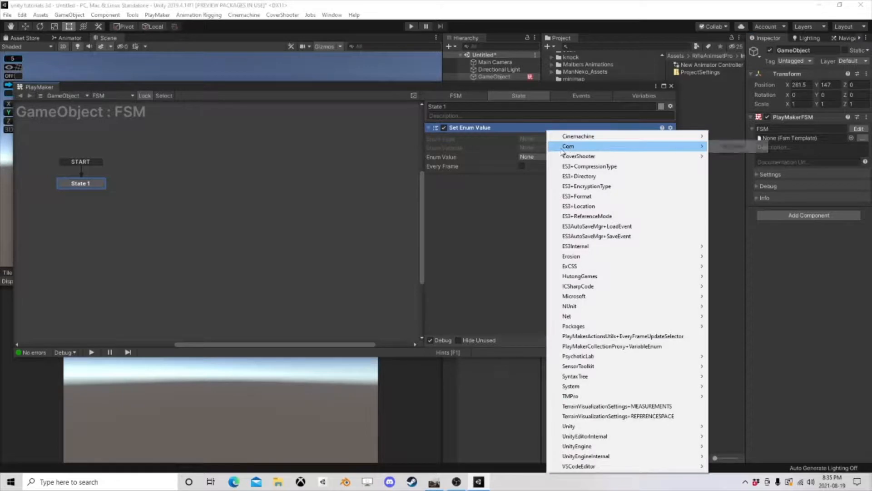
pyautogui.click(508, 200)
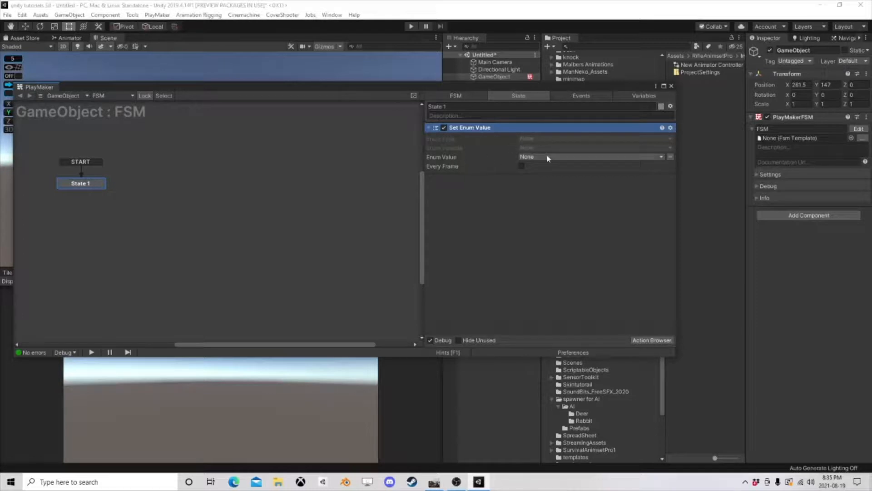
pyautogui.click(533, 158)
pyautogui.click(534, 155)
pyautogui.click(531, 150)
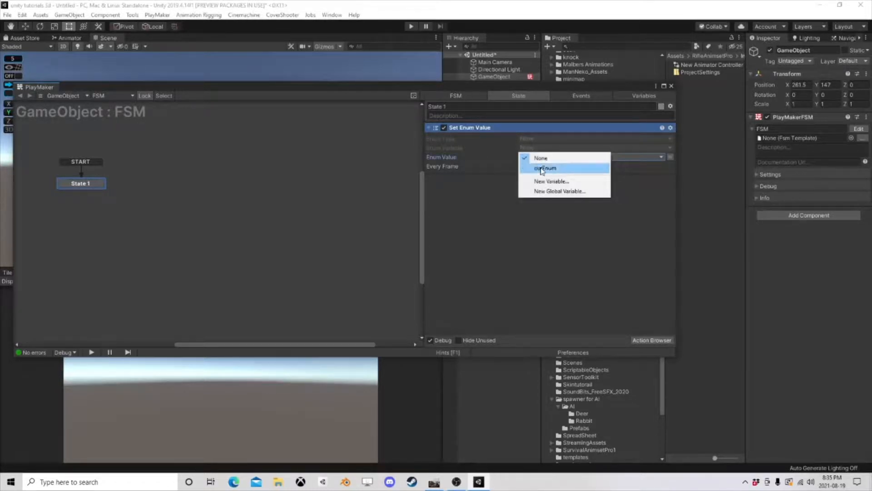
pyautogui.click(542, 168)
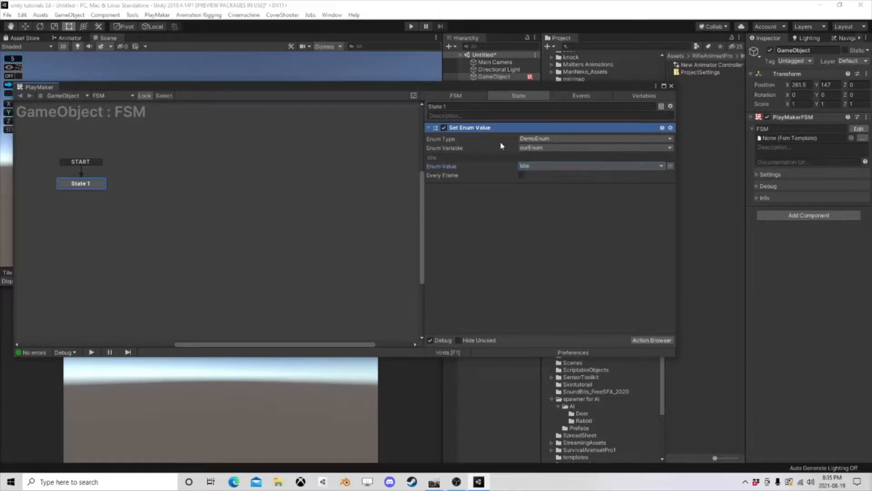
pyautogui.click(520, 173)
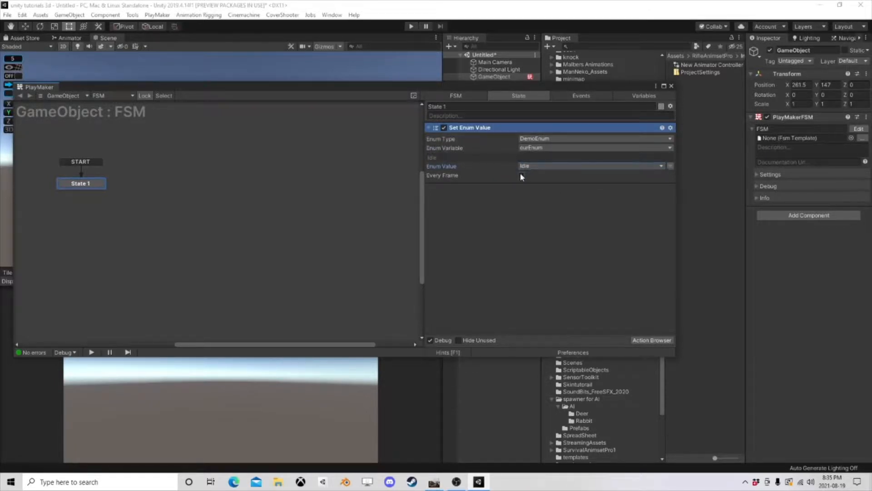
# Mark the ourEnum variable as an input of the FSM, and return to State 1's actions.
pyautogui.click(644, 95)
pyautogui.click(476, 332)
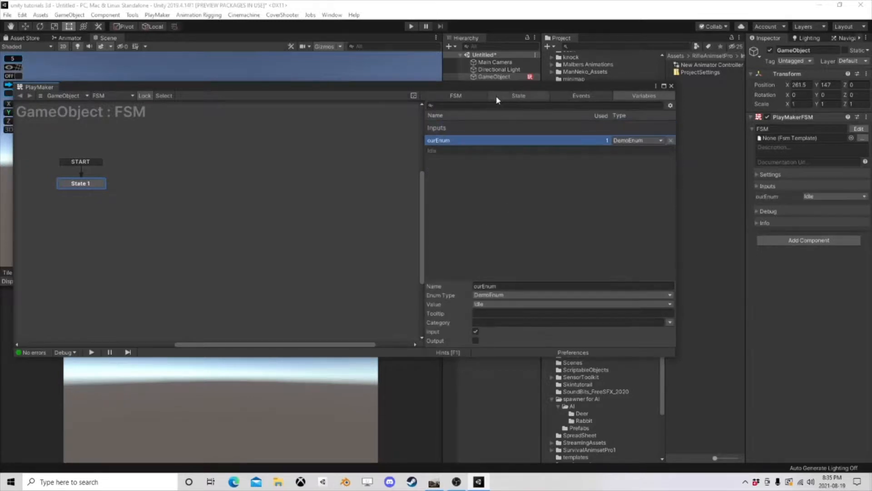
pyautogui.click(519, 95)
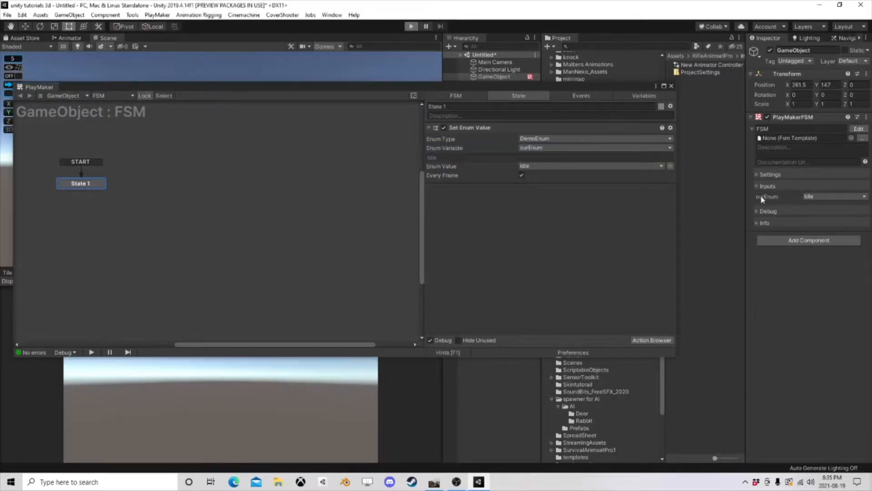
# Test the FSM in Play mode by switching the action's enum value to Walk and Run, and stop playing.
pyautogui.hotkey('ctrl', 'p')
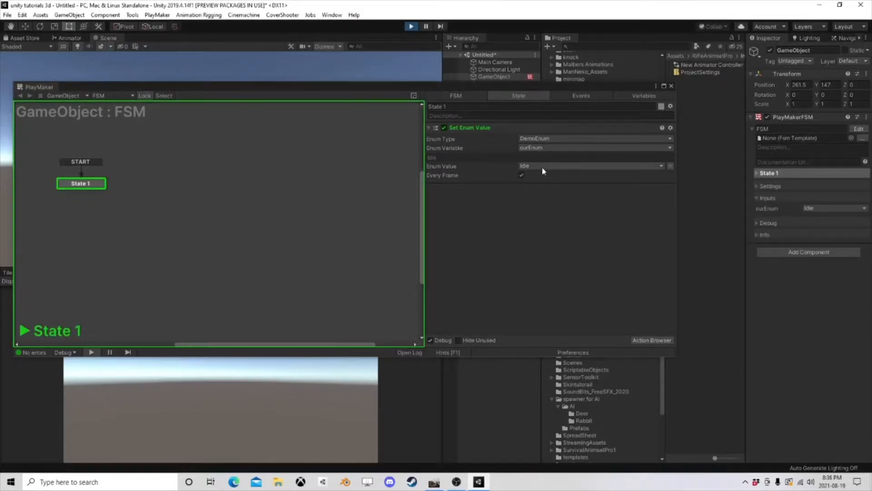
pyautogui.click(541, 166)
pyautogui.click(547, 185)
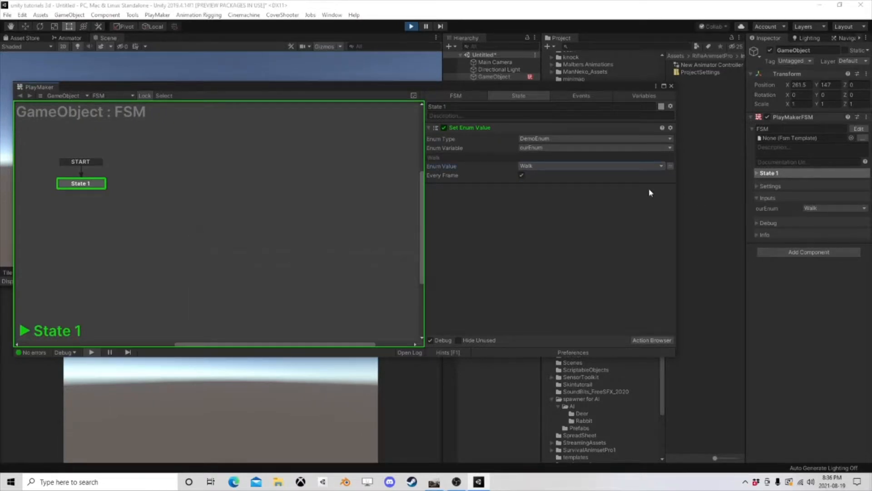
pyautogui.click(561, 166)
pyautogui.click(538, 195)
pyautogui.click(412, 26)
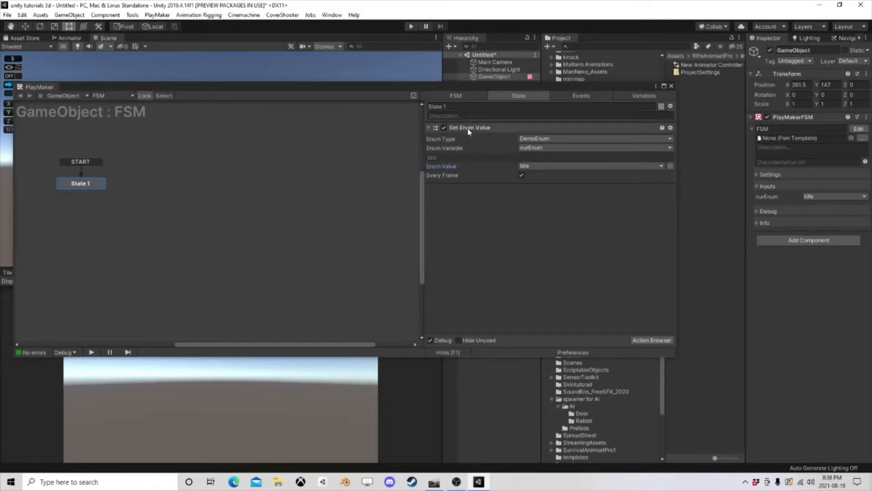
pyautogui.click(469, 129)
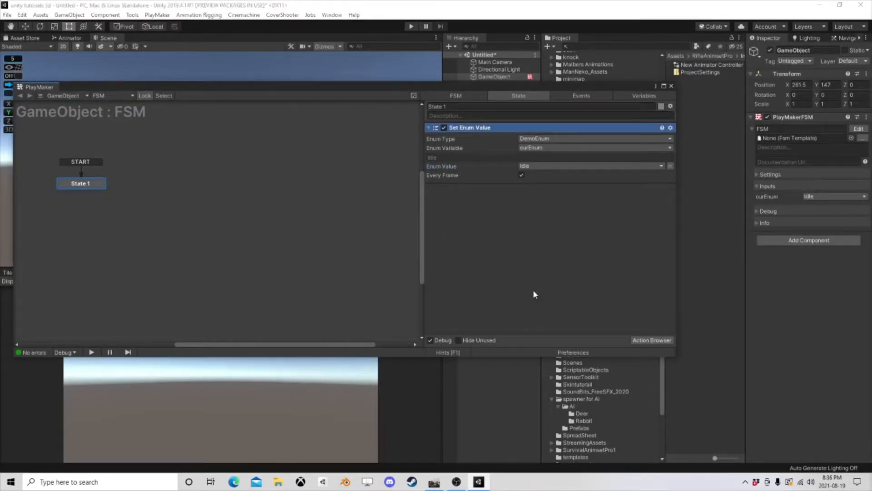